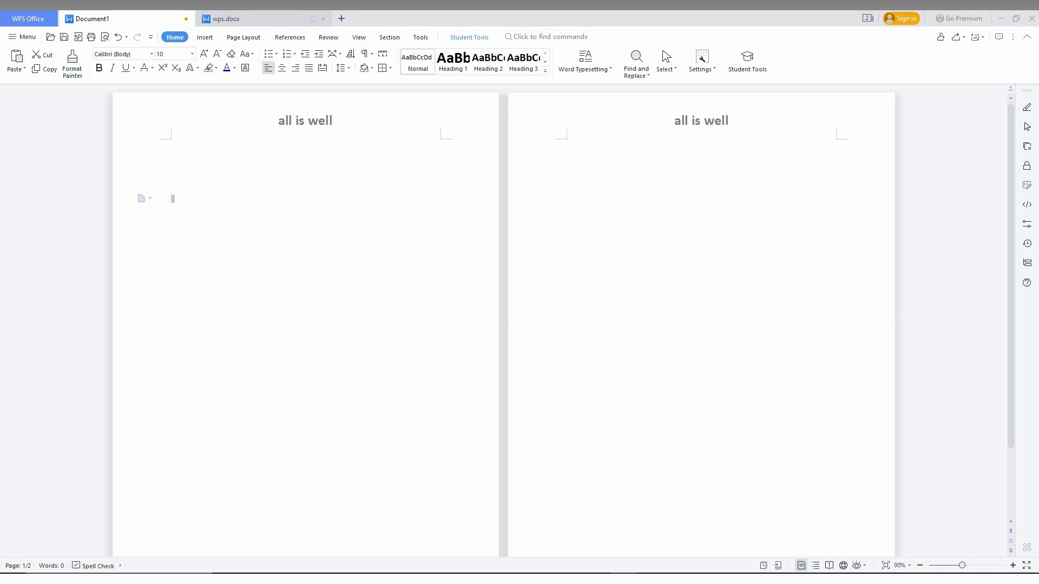
- Zoom the page from 90% to 160% so the 'all is well' header appears much larger
{"action": "left_click", "coordinate": [1013, 566]}
{"action": "left_click", "coordinate": [1012, 566]}
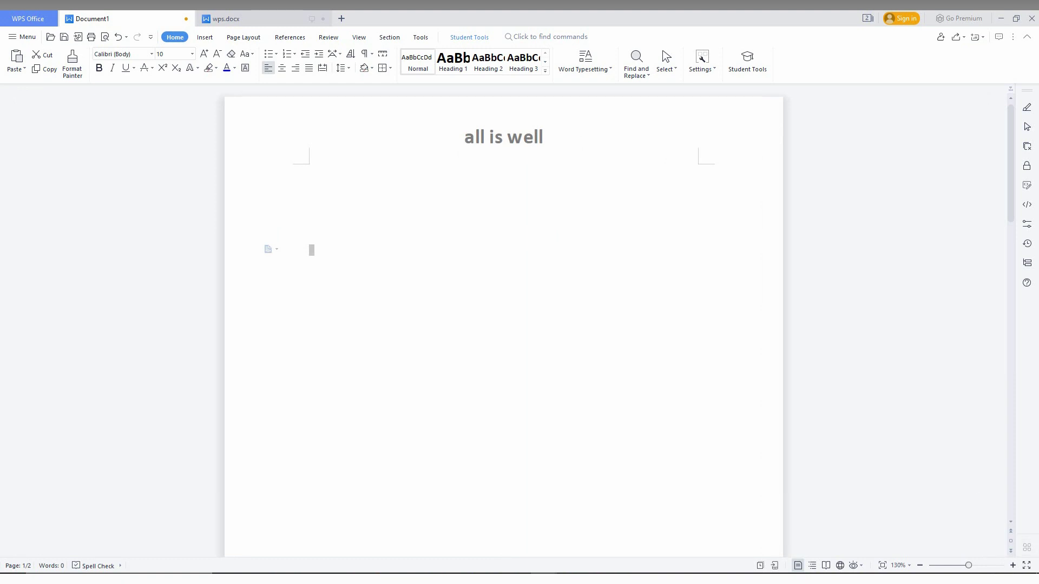
{"action": "left_click", "coordinate": [1013, 566]}
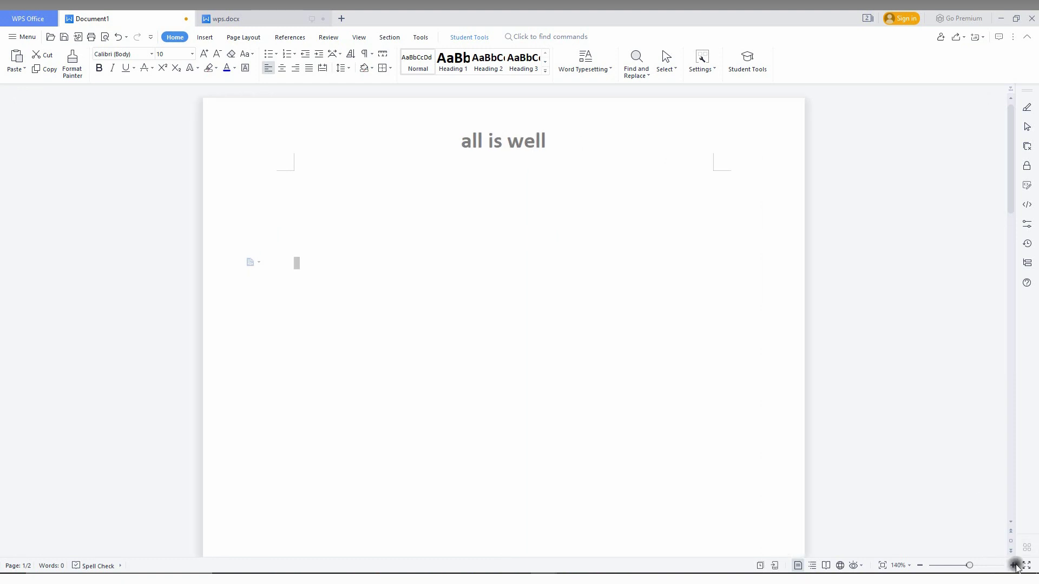
- Open the 'all is well' header for editing and raise its header height several steps
{"action": "double_click", "coordinate": [428, 152]}
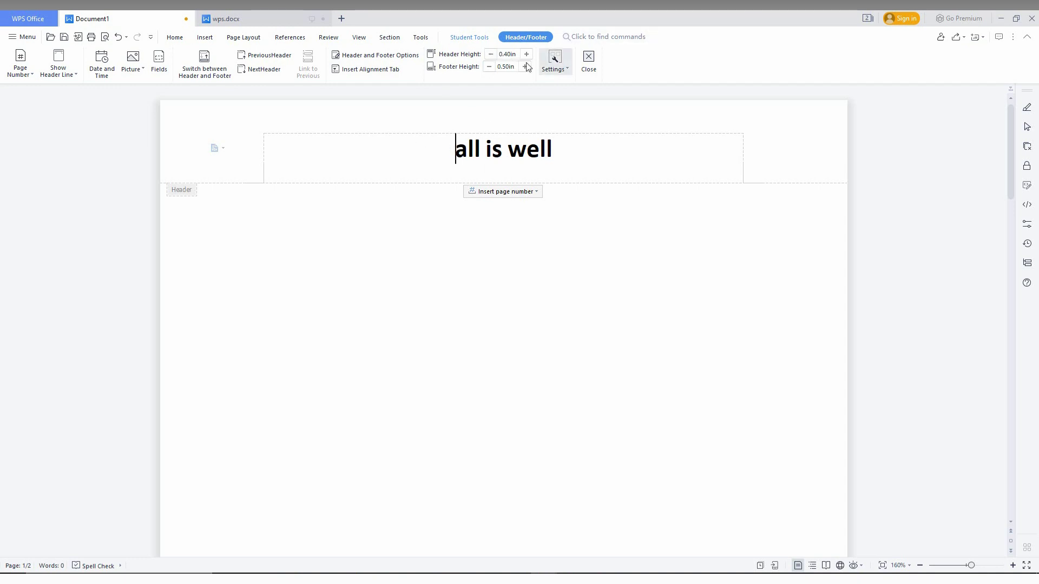
{"action": "left_click", "coordinate": [527, 54]}
{"action": "left_click", "coordinate": [526, 54]}
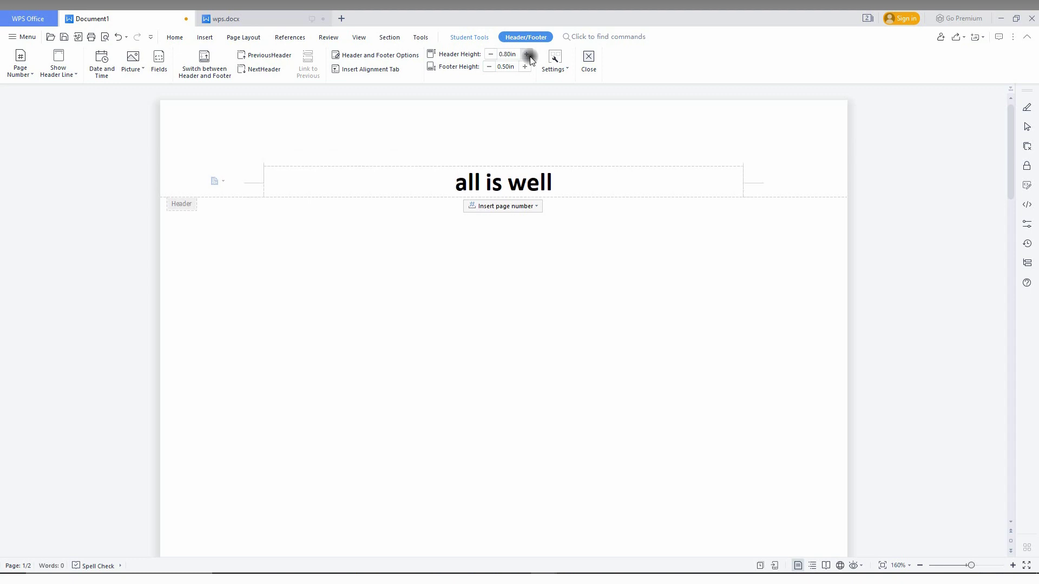
{"action": "left_click", "coordinate": [529, 55]}
{"action": "left_click", "coordinate": [529, 56]}
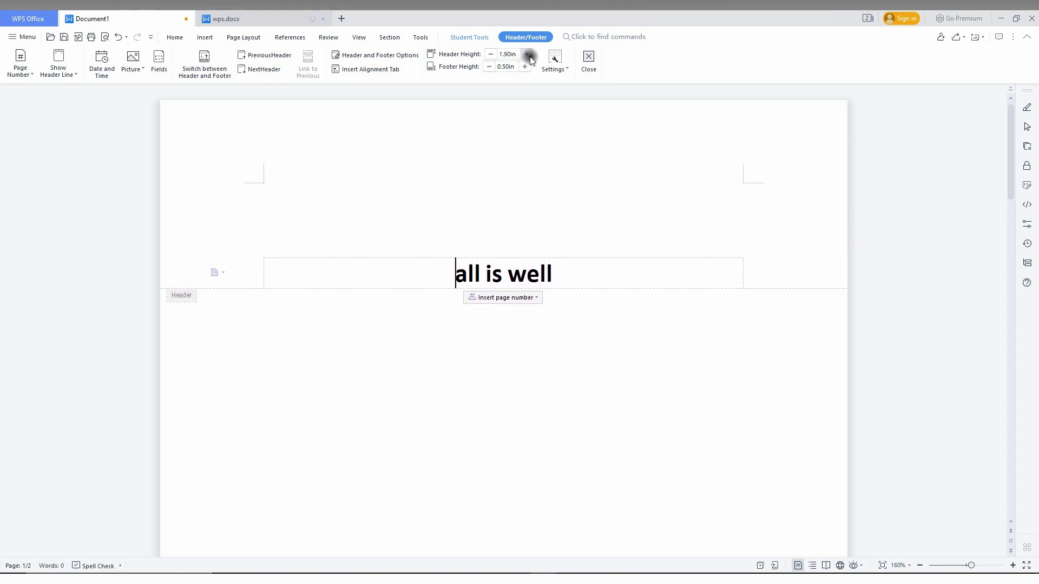
{"action": "left_click", "coordinate": [530, 55]}
{"action": "left_click", "coordinate": [529, 55]}
- Lower the header height several steps, then nudge it back up to 0.50 in
{"action": "left_click", "coordinate": [489, 56]}
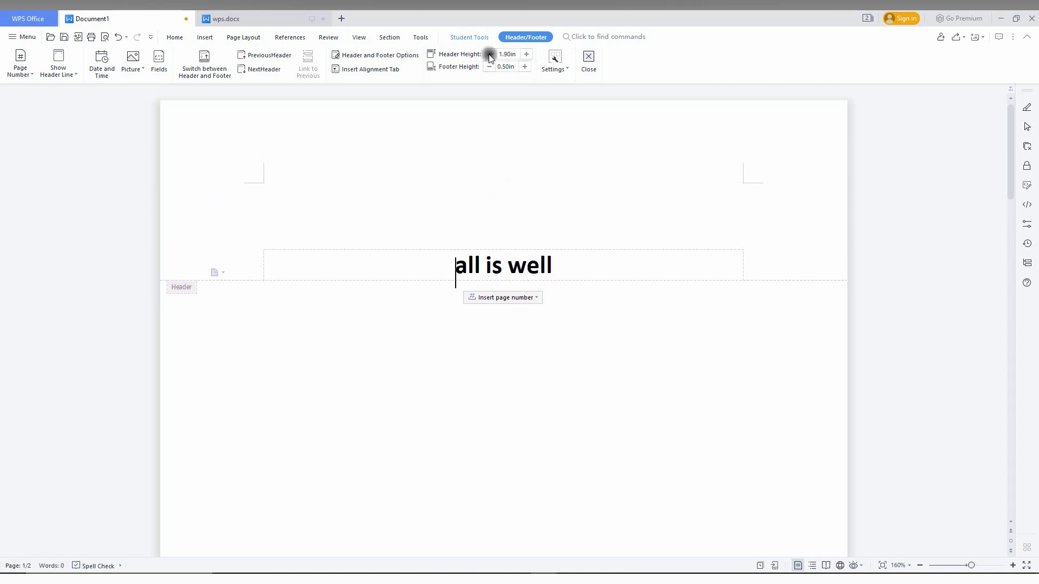
{"action": "left_click", "coordinate": [490, 55]}
{"action": "left_click", "coordinate": [490, 55]}
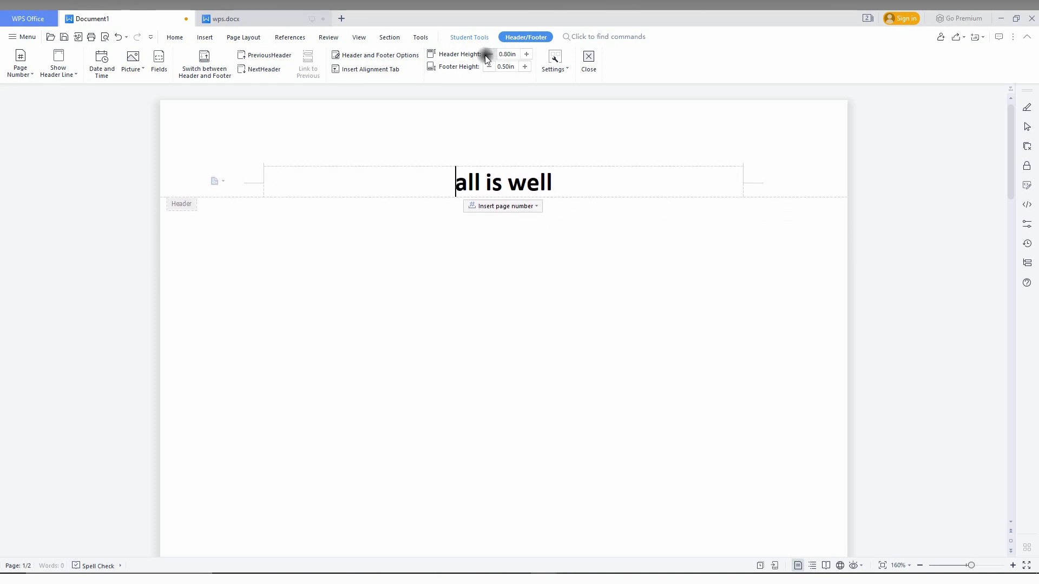
{"action": "left_click", "coordinate": [487, 55]}
{"action": "left_click", "coordinate": [487, 55]}
{"action": "left_click", "coordinate": [487, 55]}
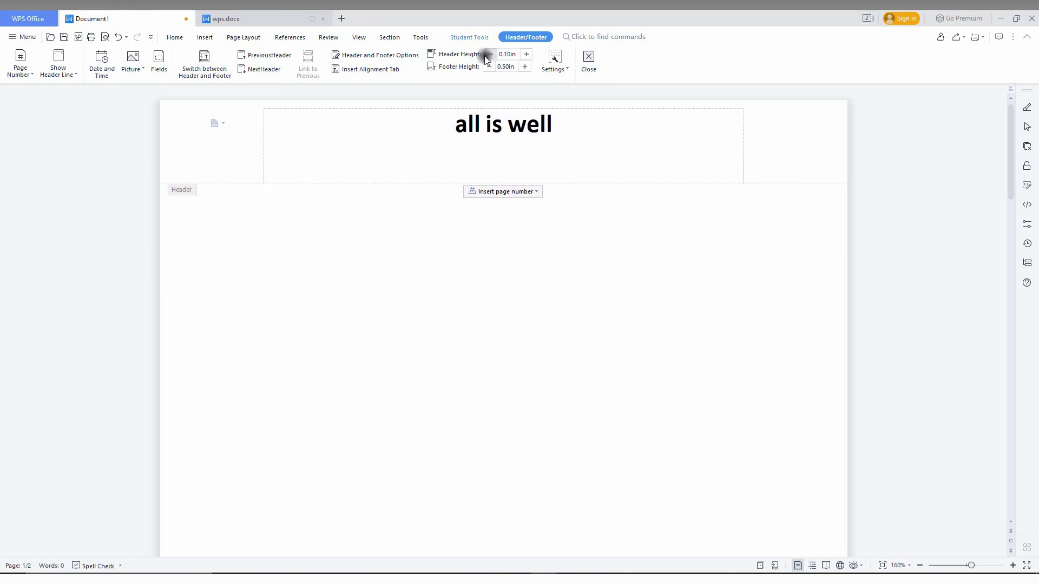
{"action": "left_click", "coordinate": [487, 55]}
{"action": "left_click", "coordinate": [526, 55]}
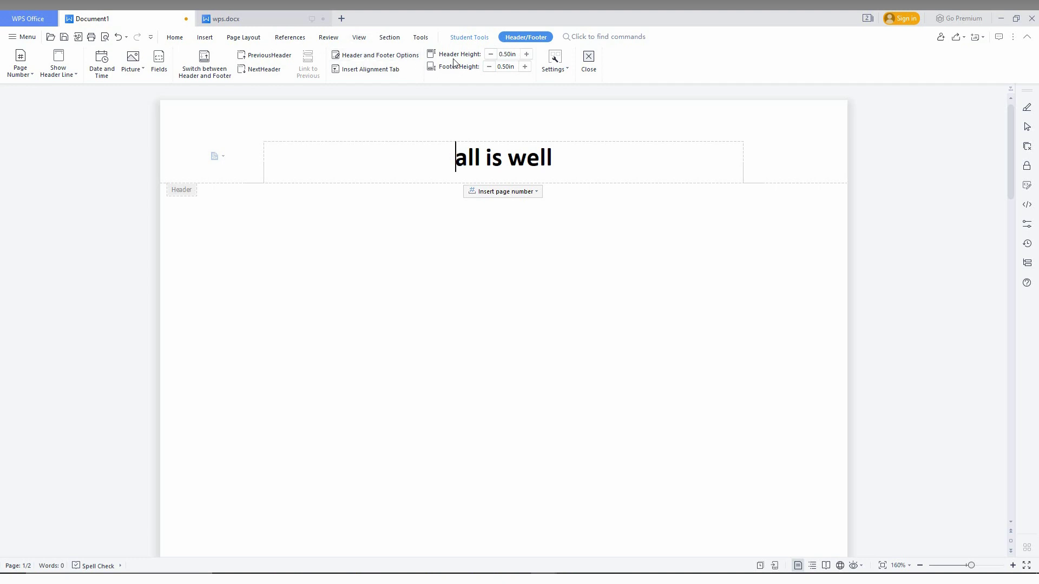
{"action": "left_click", "coordinate": [405, 55]}
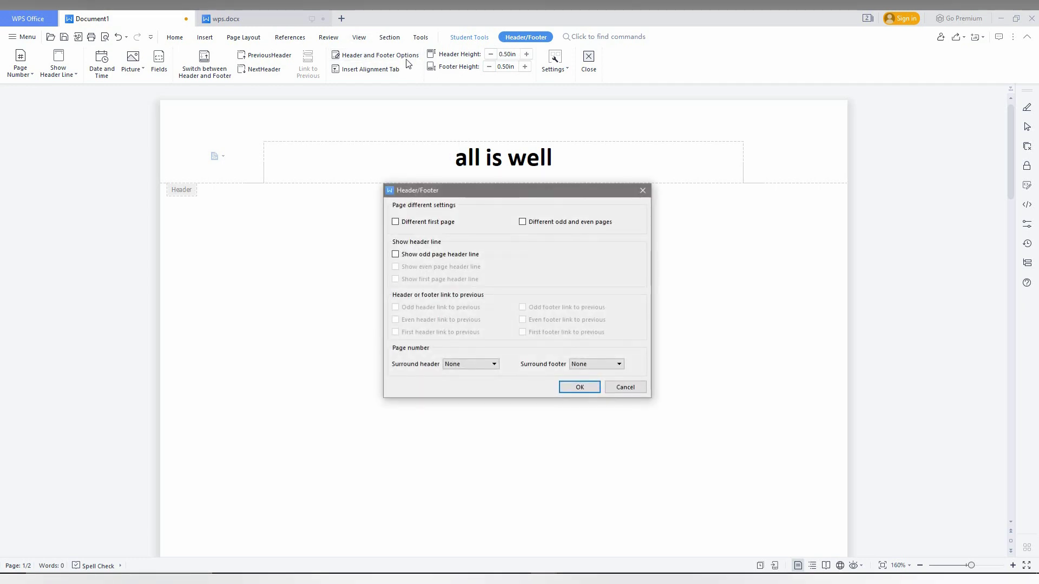
{"action": "left_click", "coordinate": [643, 190]}
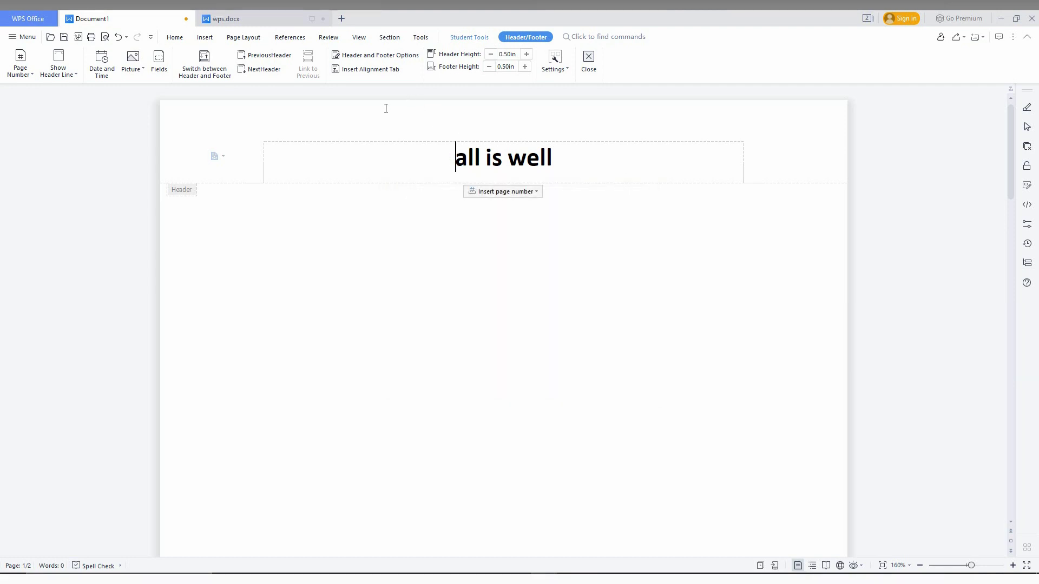
- Set the top page margin to 0.7 in under Page Layout
{"action": "left_click", "coordinate": [242, 36]}
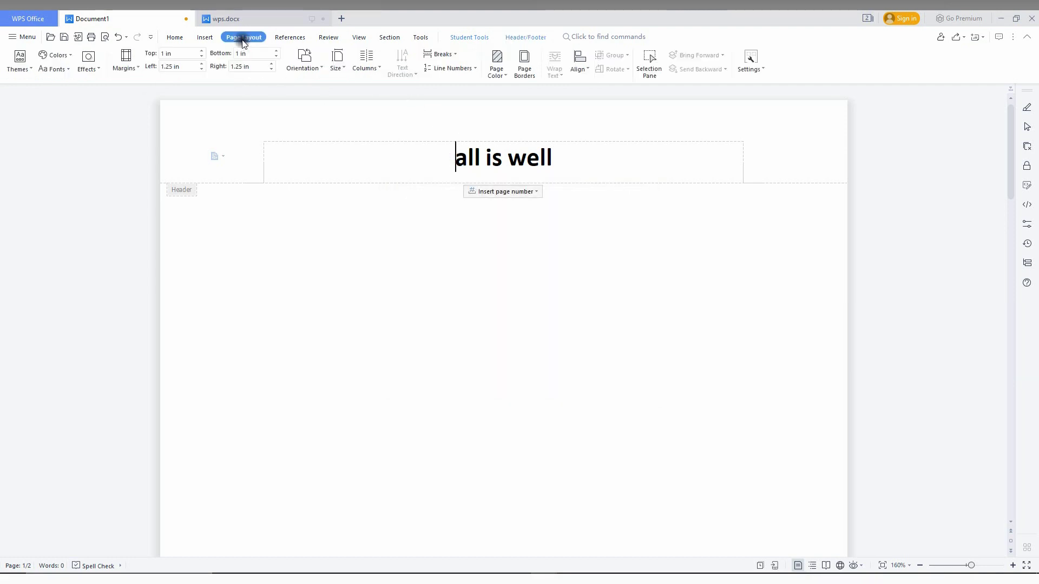
{"action": "left_click", "coordinate": [203, 56]}
{"action": "left_click", "coordinate": [202, 51]}
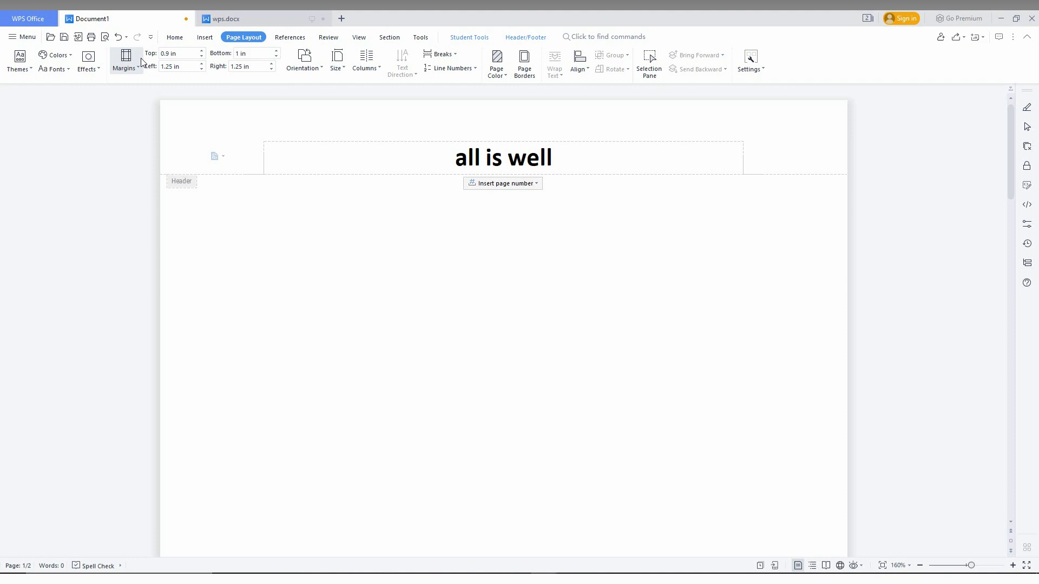
{"action": "left_click", "coordinate": [203, 57]}
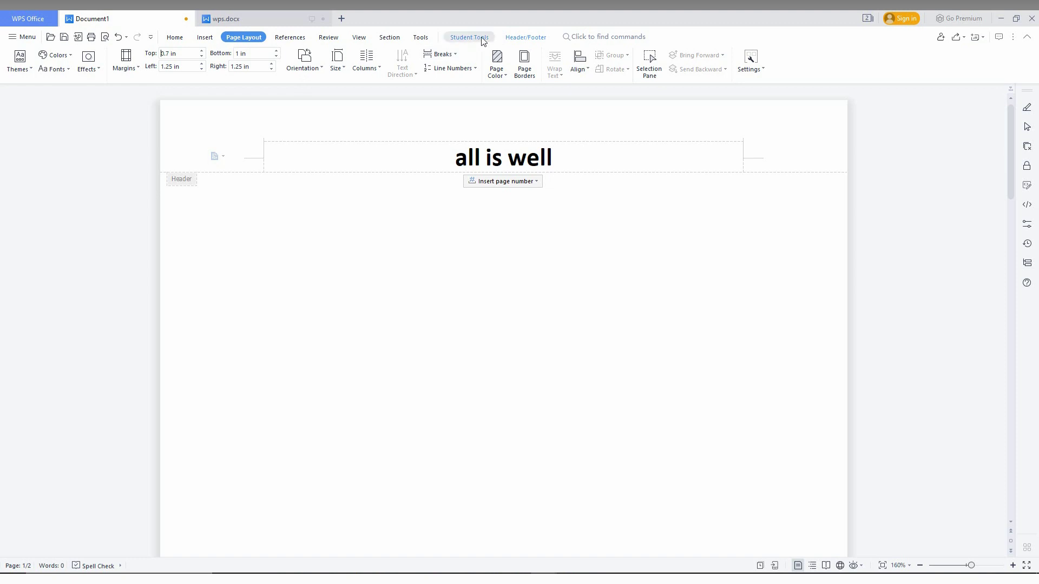
- Back in Header/Footer tools, view the Insert Alignment Tab settings and close them unchanged
{"action": "left_click", "coordinate": [525, 37]}
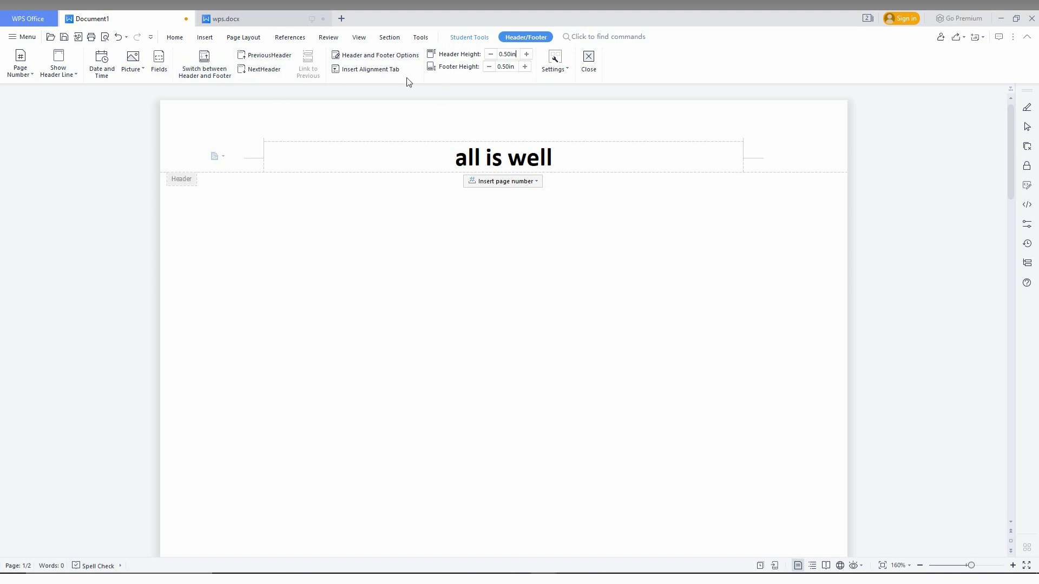
{"action": "left_click", "coordinate": [370, 69]}
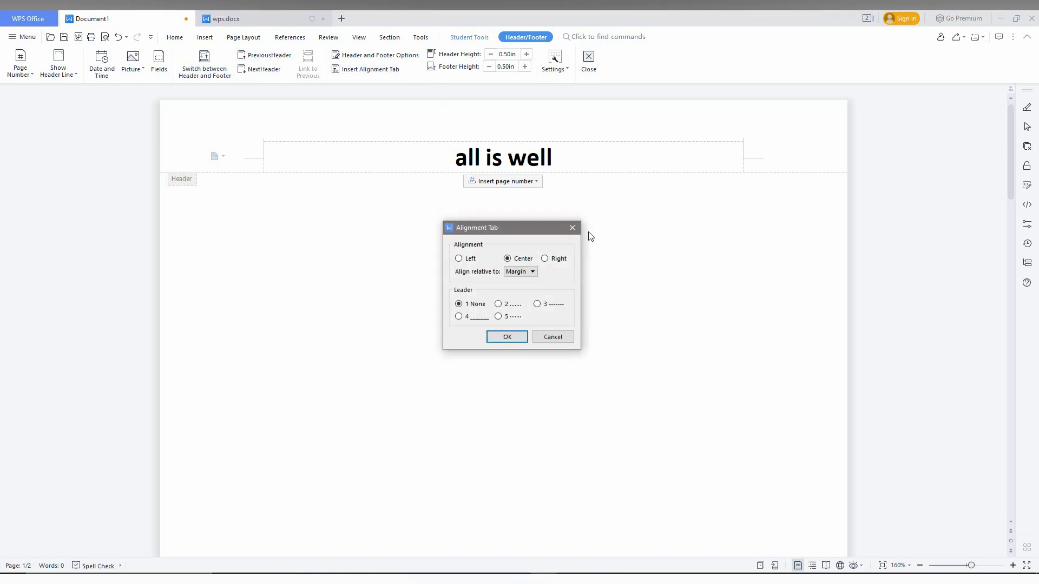
{"action": "left_click", "coordinate": [572, 228]}
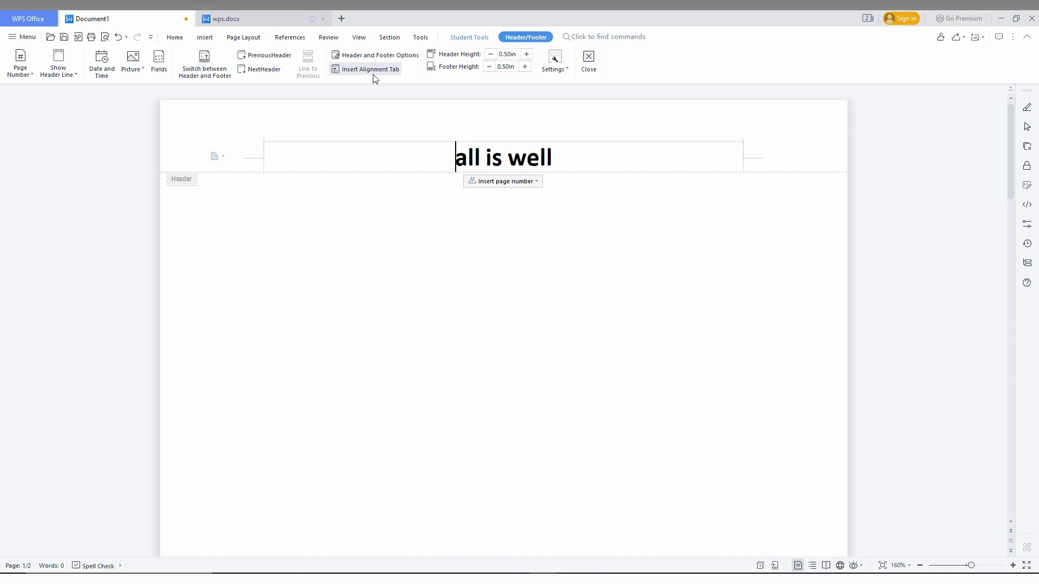
- Enter a 5 in header height, then replace it with 0.02 in
{"action": "left_click_drag", "start_coordinate": [500, 54], "coordinate": [520, 54]}
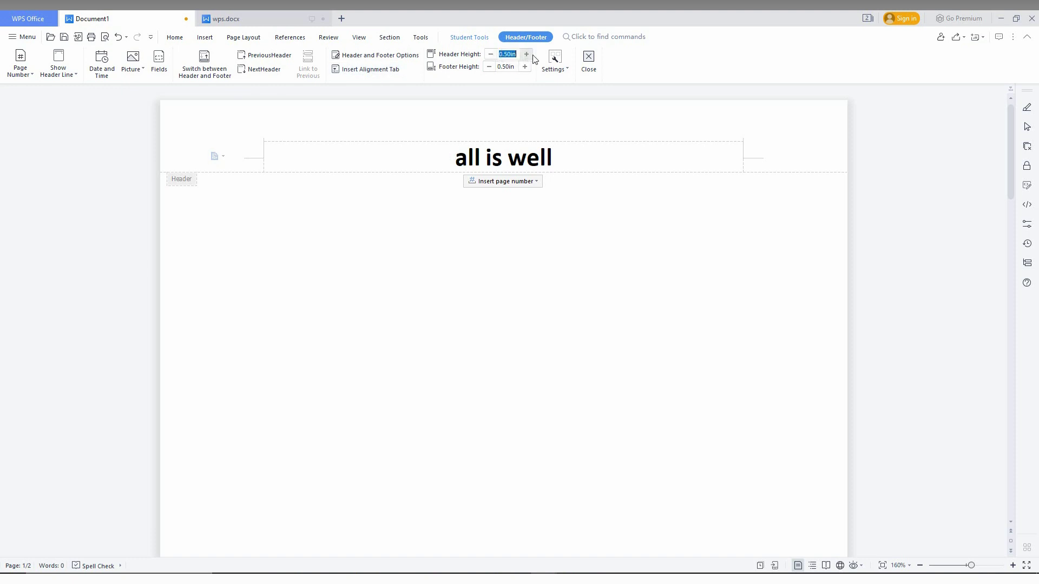
{"action": "type", "text": "5"}
{"action": "key", "text": "Return"}
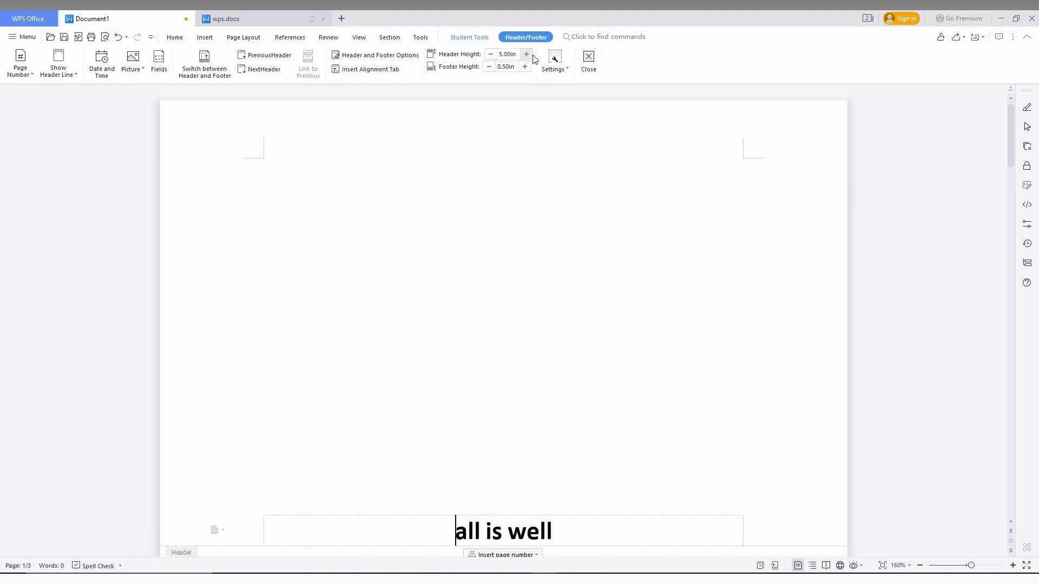
{"action": "scroll", "coordinate": [642, 390], "scroll_direction": "down", "scroll_amount": 3}
{"action": "scroll", "coordinate": [642, 390], "scroll_direction": "up", "scroll_amount": 3}
{"action": "left_click_drag", "start_coordinate": [518, 55], "coordinate": [487, 56]}
{"action": "type", "text": "0.02"}
{"action": "key", "text": "Return"}
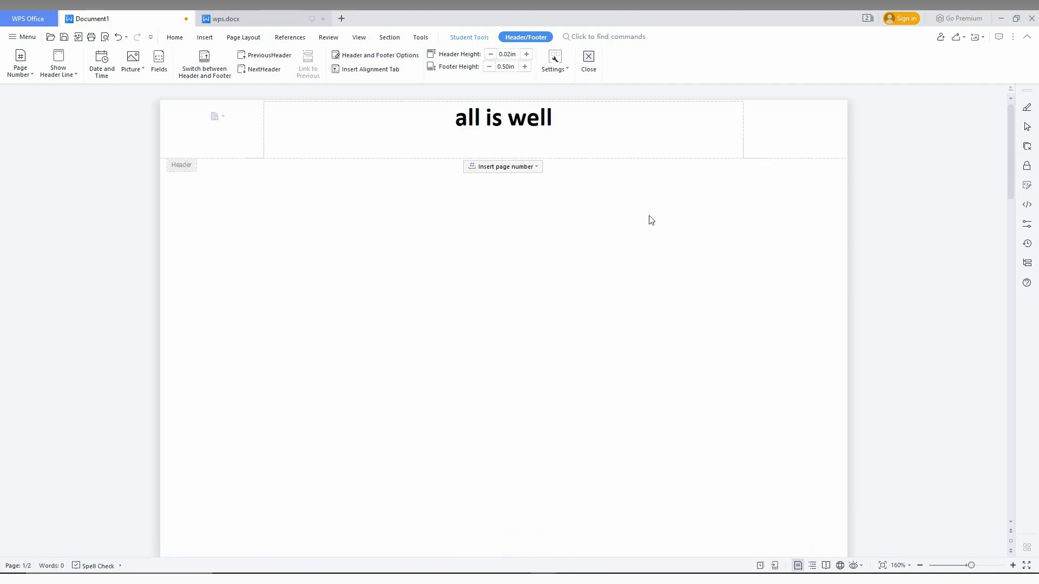
- Leave header editing and place the cursor back in the document body
{"action": "double_click", "coordinate": [553, 302]}
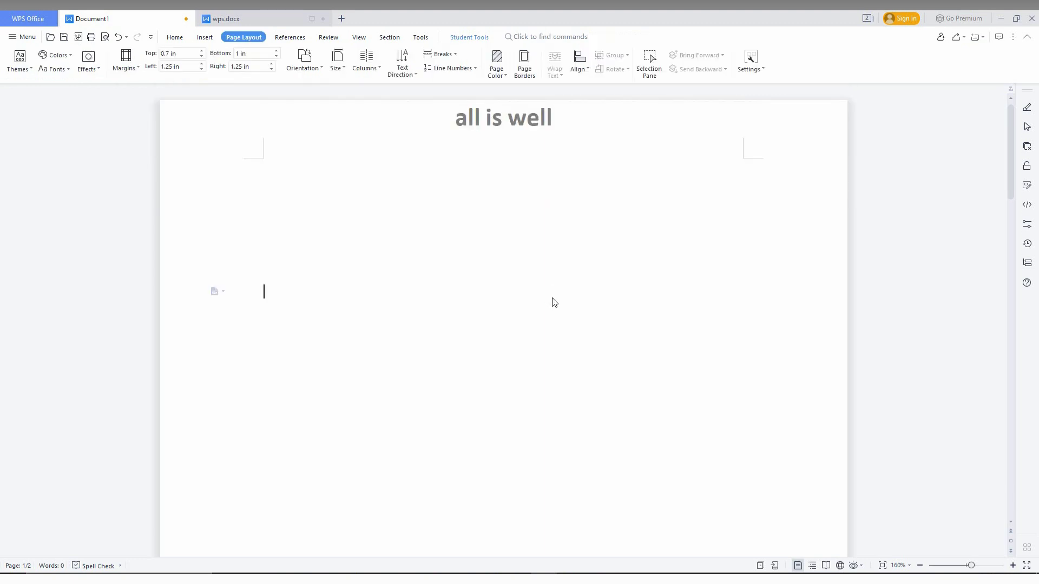